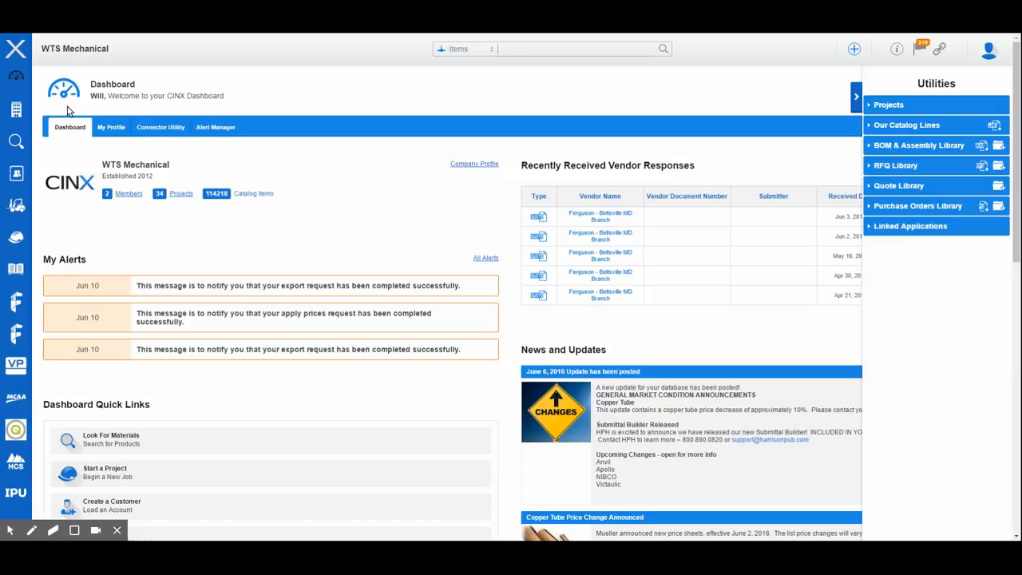
Search the HPH Plumbing/Mechanical catalog for items with the keywords elkhart, 90 and 1-1/2
mouse_move(15, 142)
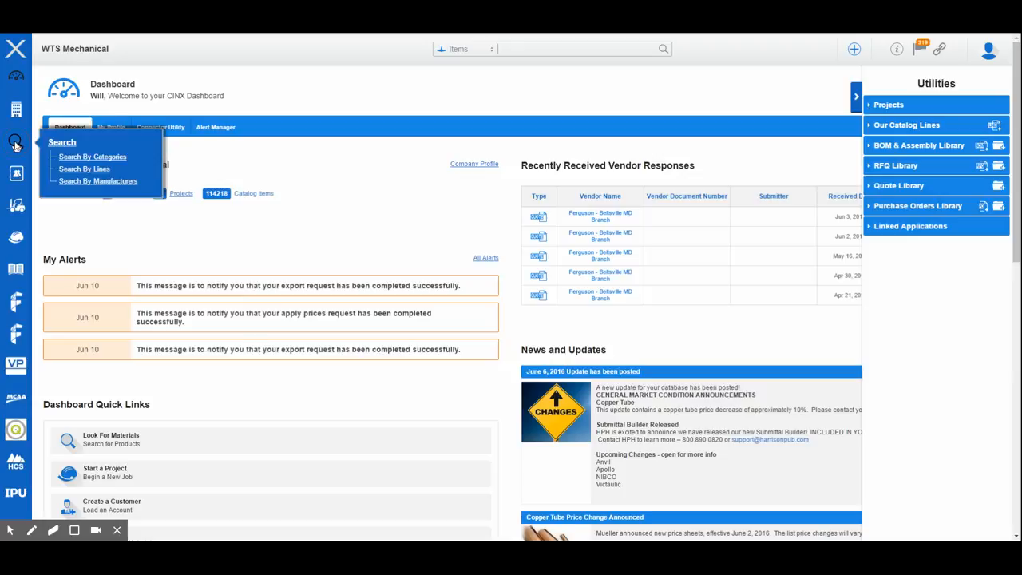
left_click(16, 145)
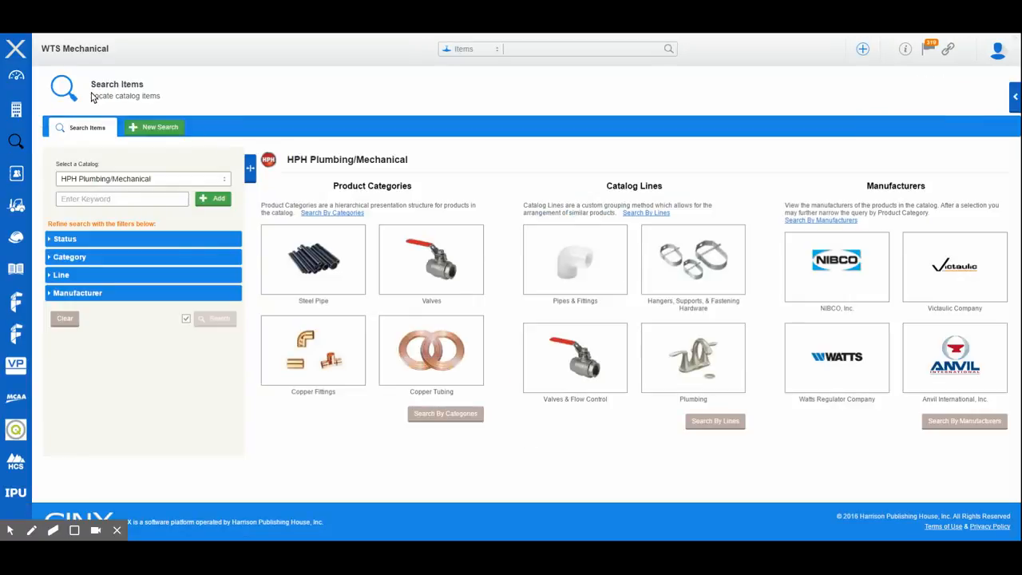
left_click(103, 196)
type("elkhart 90 1/21/2")
left_click(219, 199)
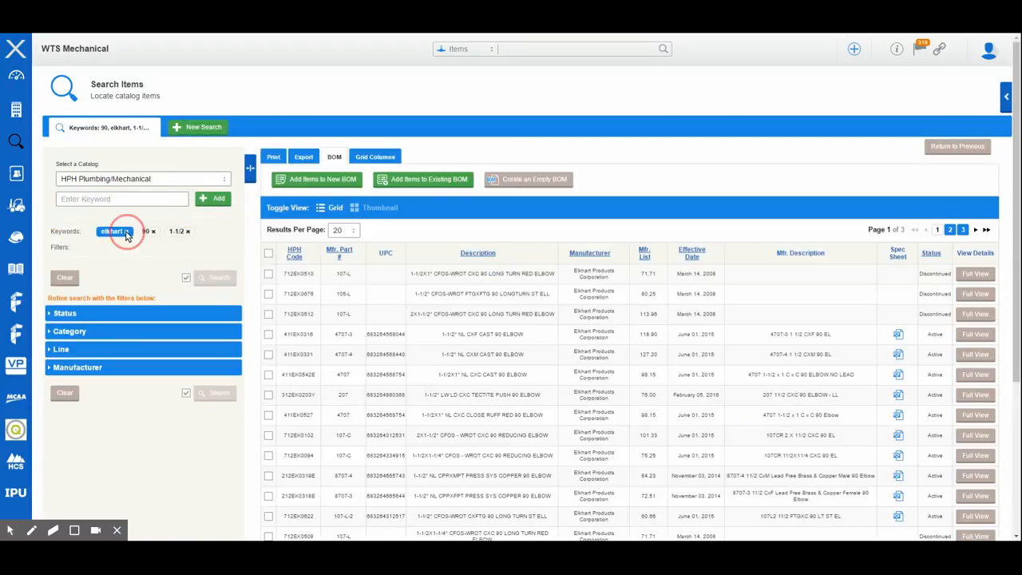
Remove the elkhart keyword from the item search and restrict the results to Active status
left_click(126, 231)
left_click(67, 313)
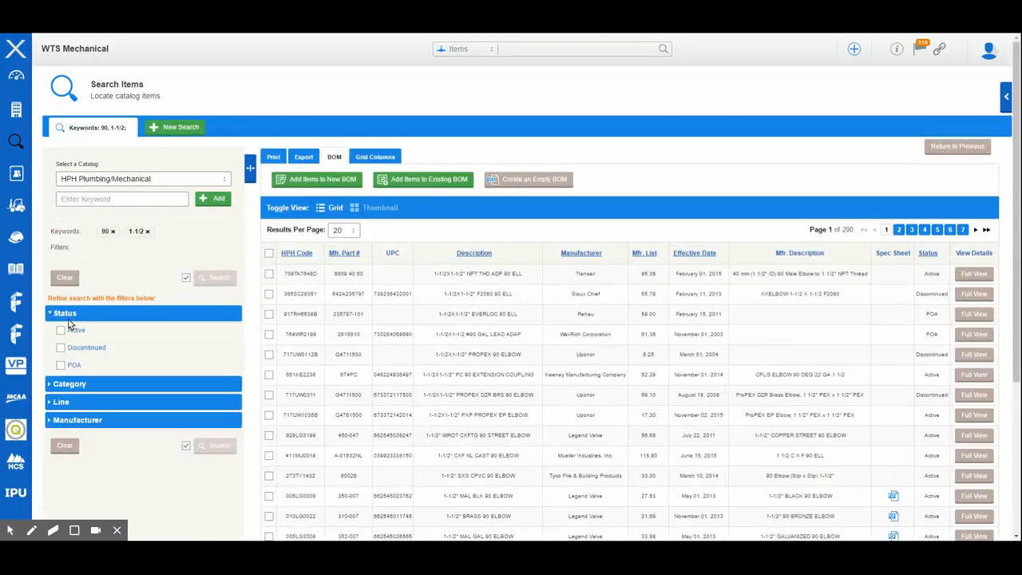
left_click(62, 330)
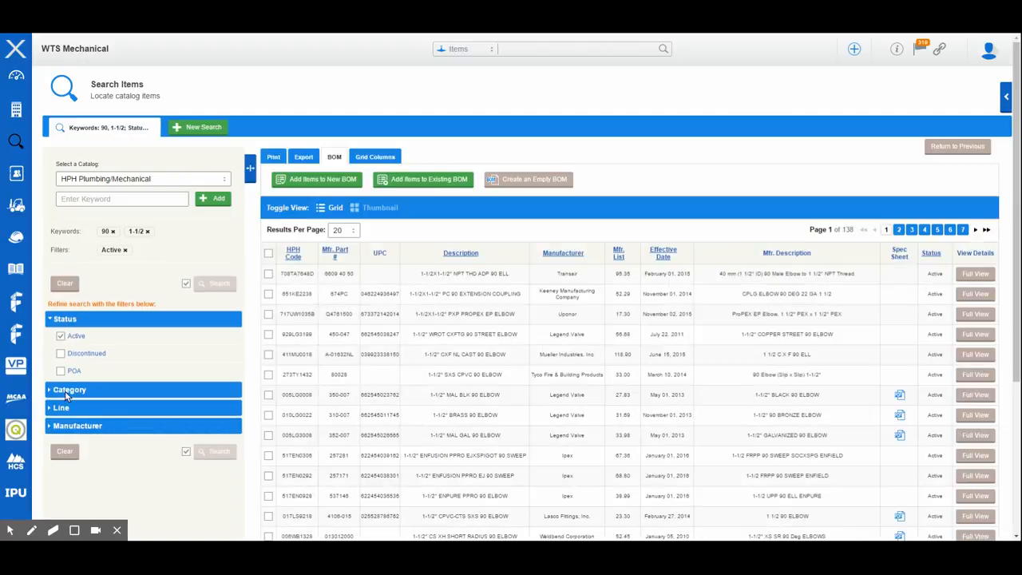
Filter the results by category to Elkhart Products Corporation within Copper Fittings, Cop Fittings-Pres Wrot
left_click(69, 391)
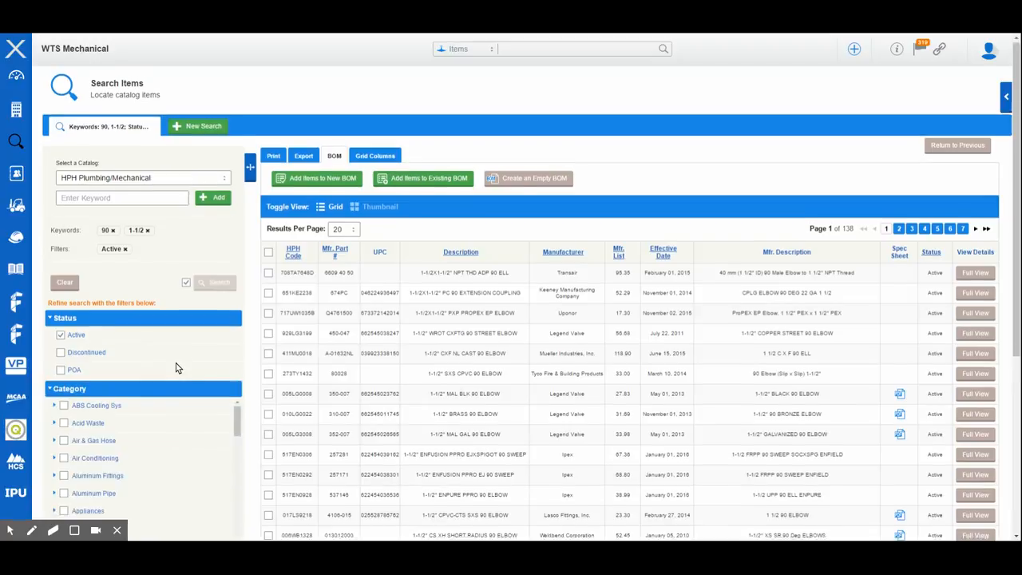
scroll(178, 366, "down", 5)
scroll(175, 367, "down", 3)
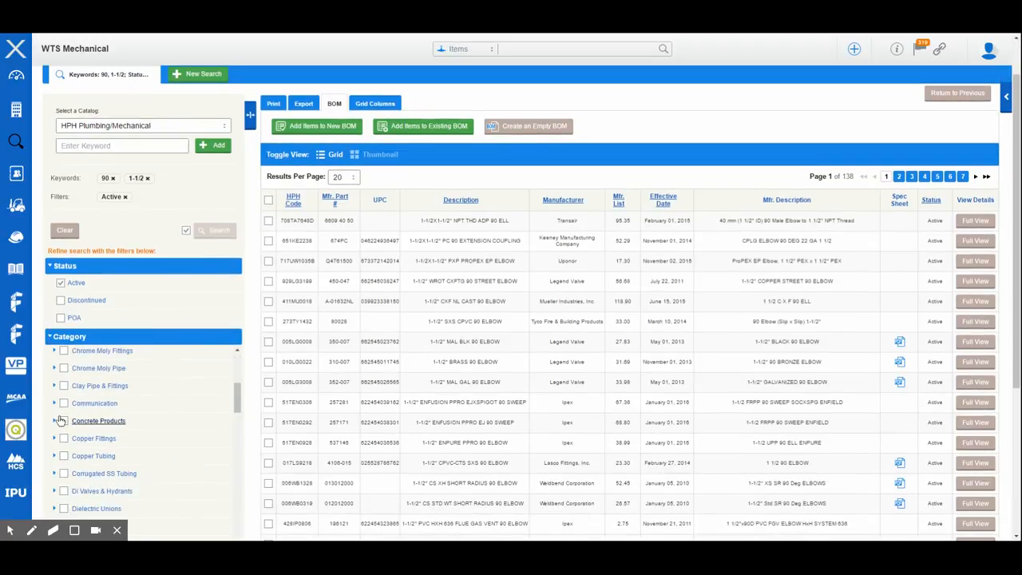
left_click(54, 440)
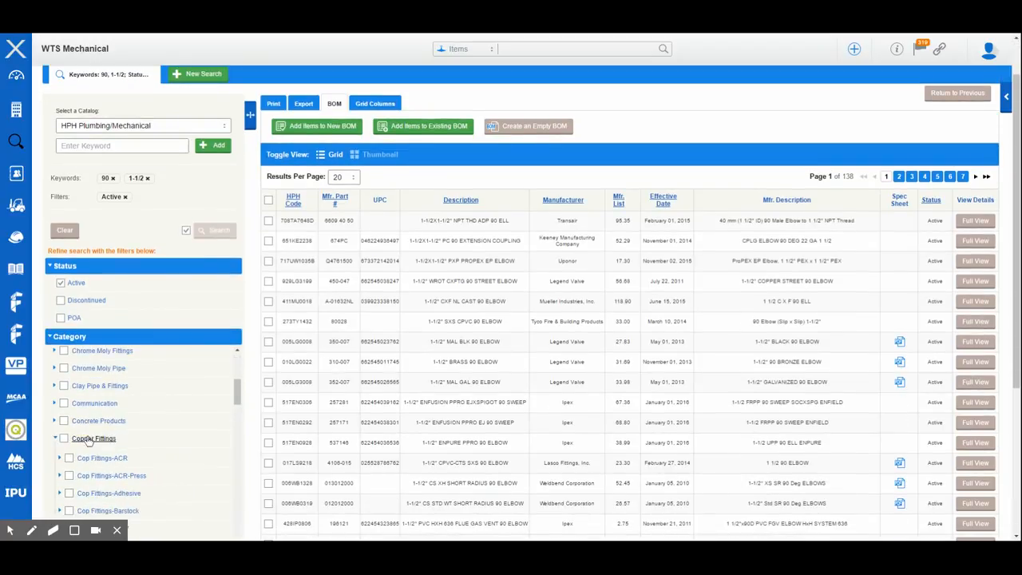
scroll(137, 454, "down", 5)
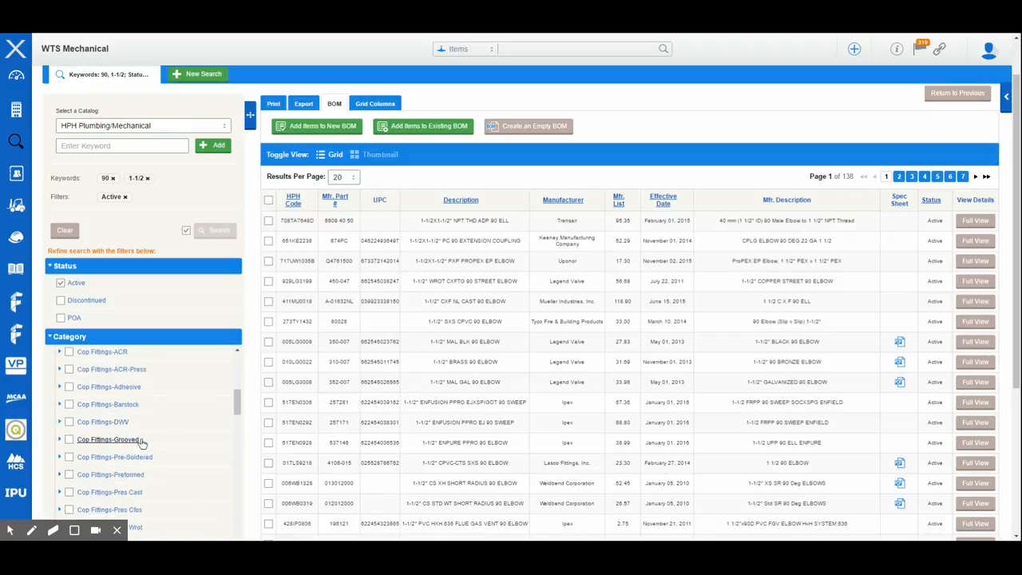
scroll(140, 444, "down", 3)
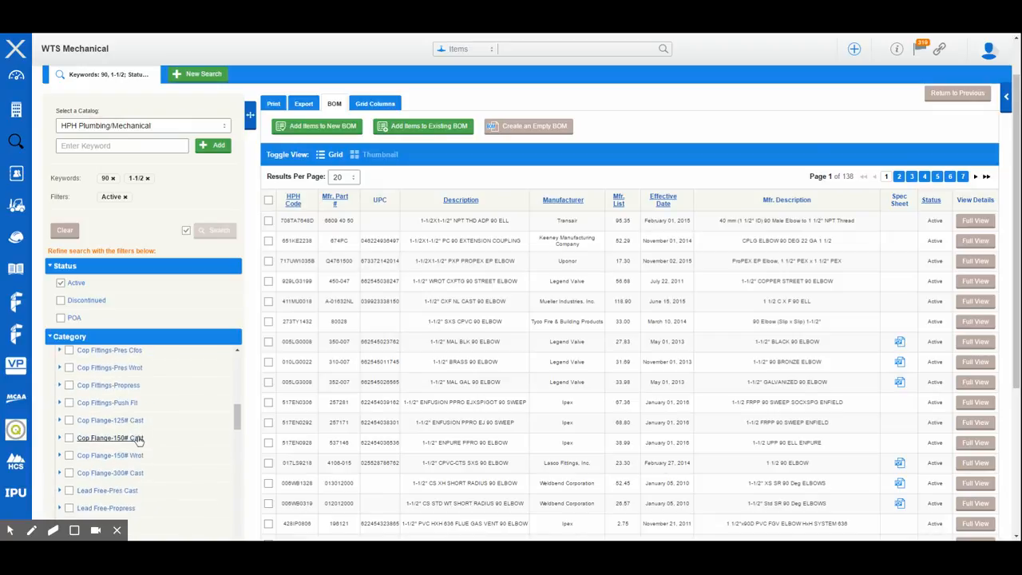
left_click(118, 369)
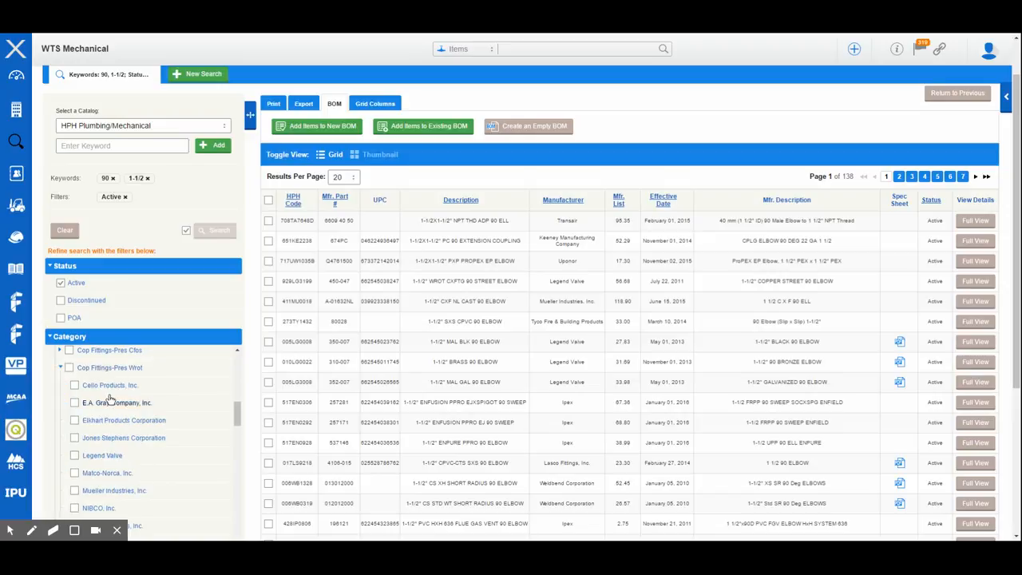
left_click(74, 421)
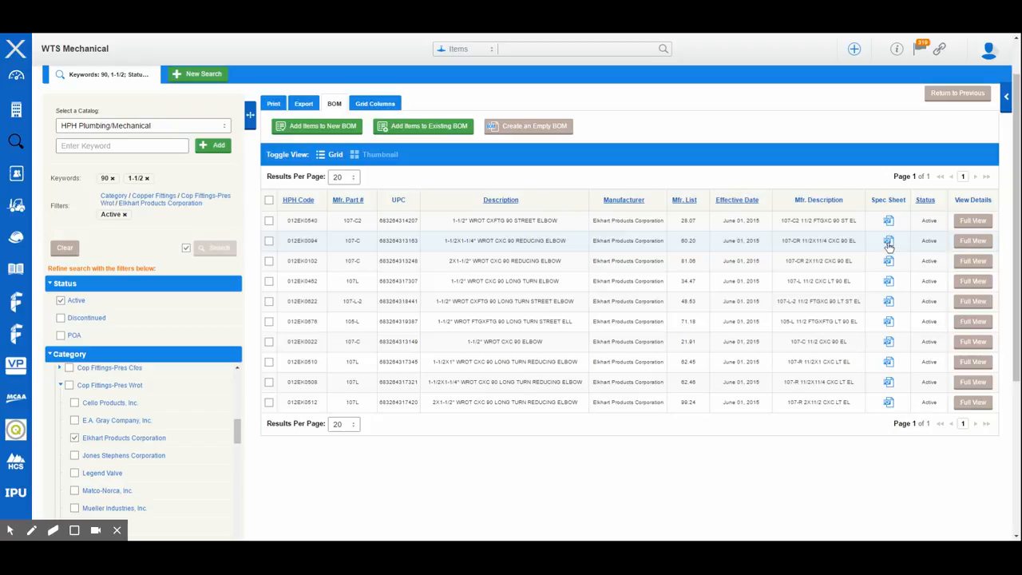
Review the price history, labor, resources and relationships of the 2X1-1/2" WROT CXC 90 Reducing Elbow, and return to the search results
left_click(972, 263)
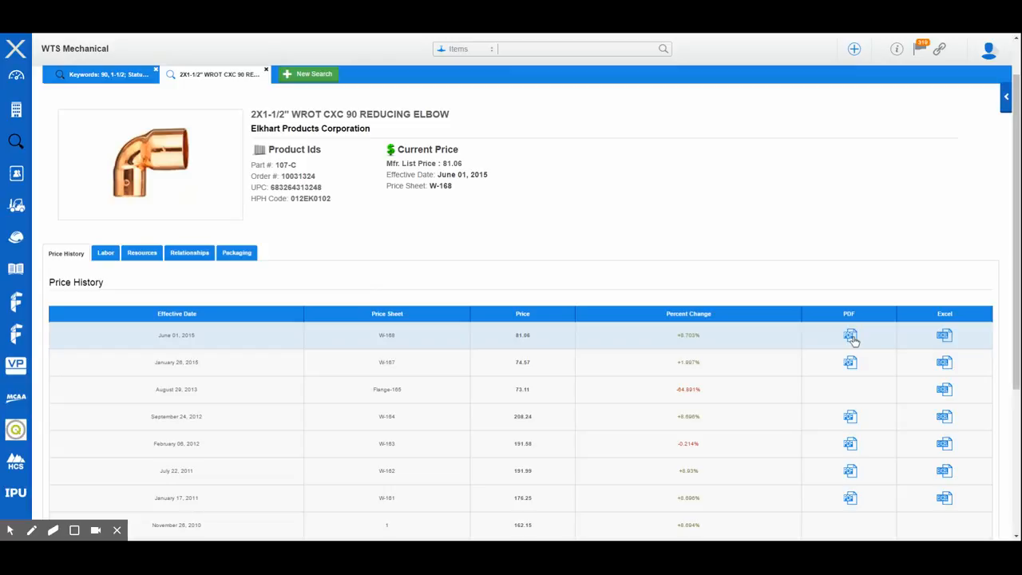
left_click(100, 253)
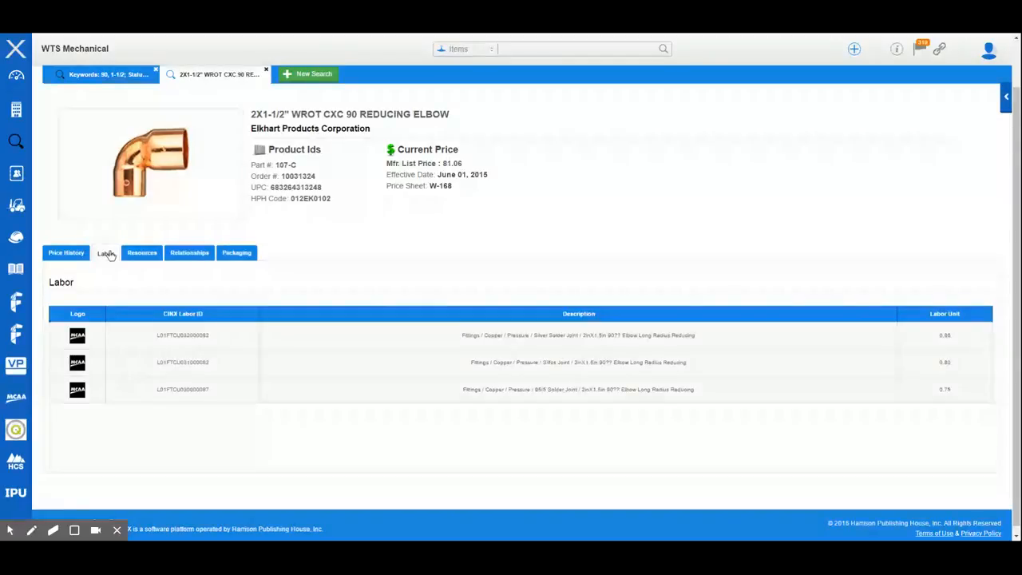
left_click(144, 254)
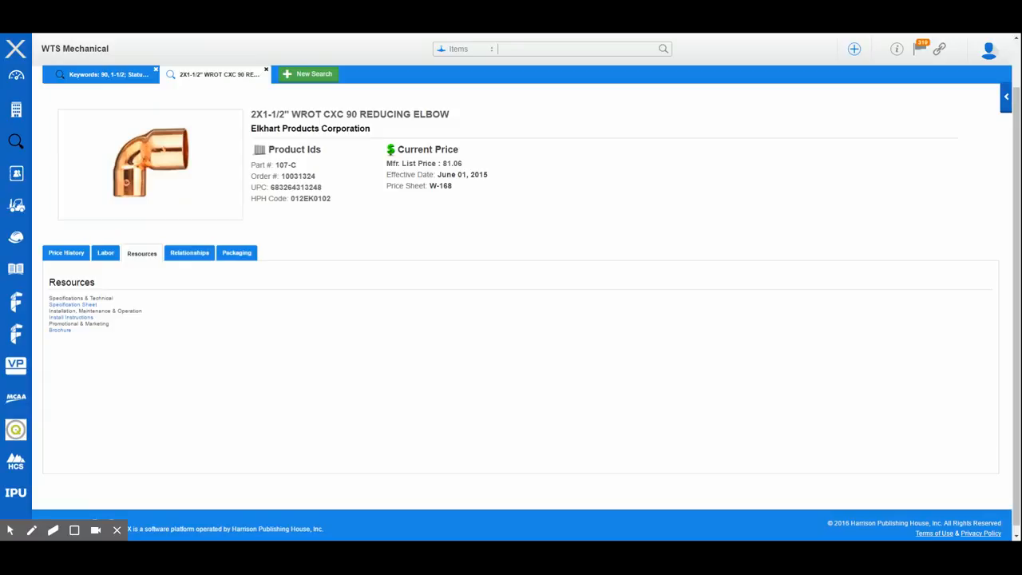
left_click(183, 252)
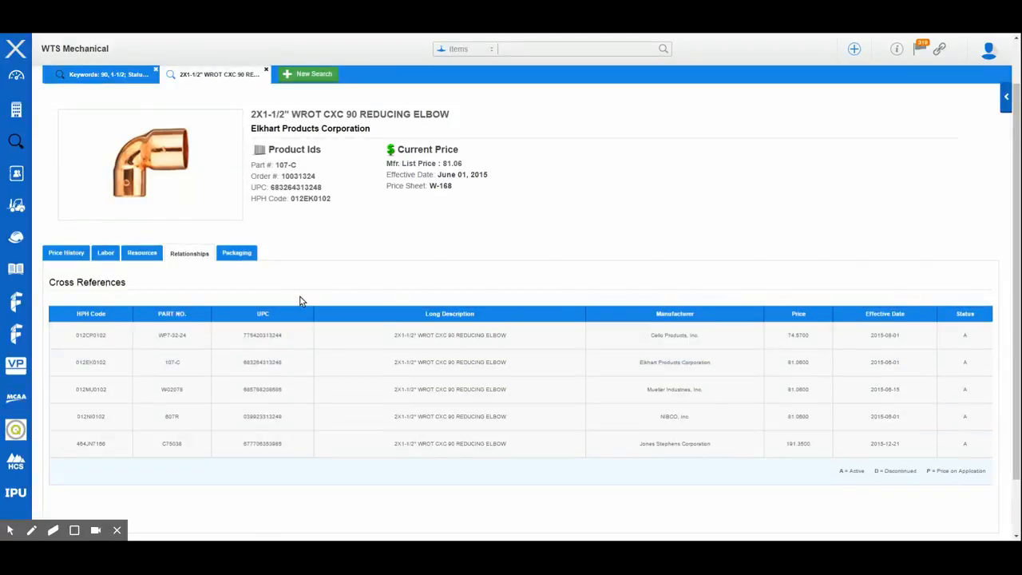
scroll(287, 288, "up", 1)
left_click(120, 127)
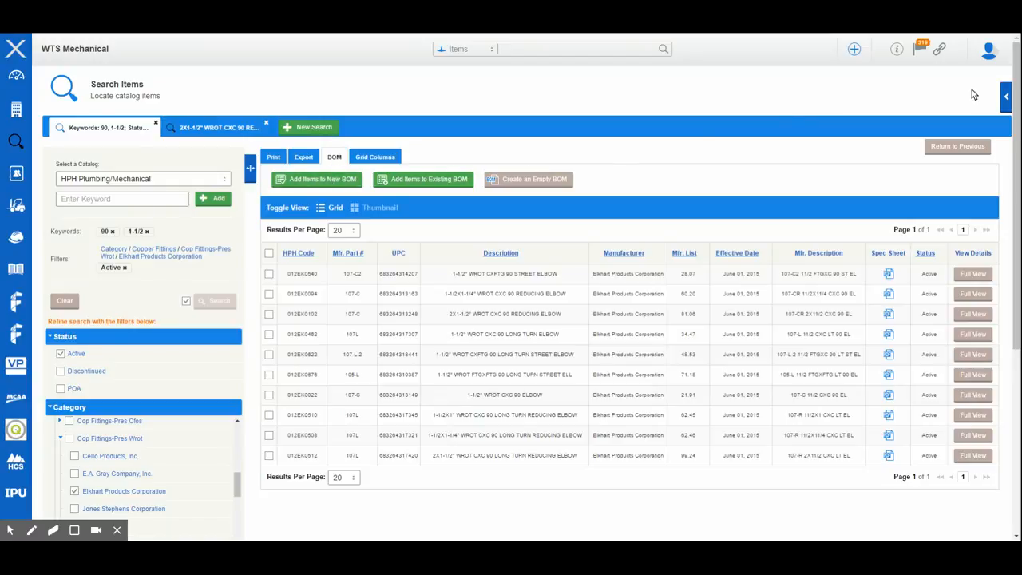
Add the 1-1/2" 90 street elbow and the 1-1/2X1-1/4" 90 reducing elbow to the 2016 0602 BOM in the 04 30 2016 library folder
left_click(1007, 96)
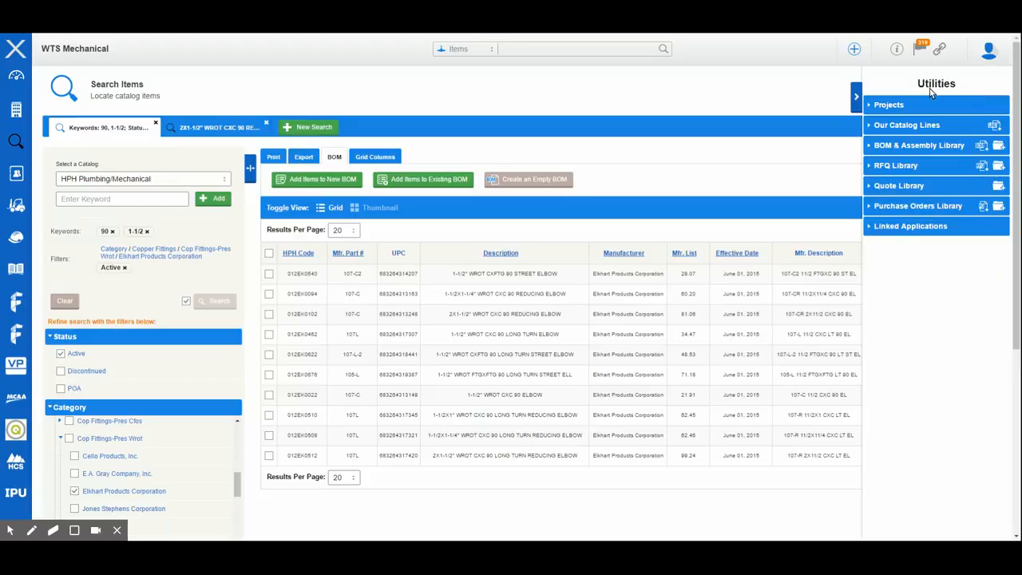
left_click(873, 147)
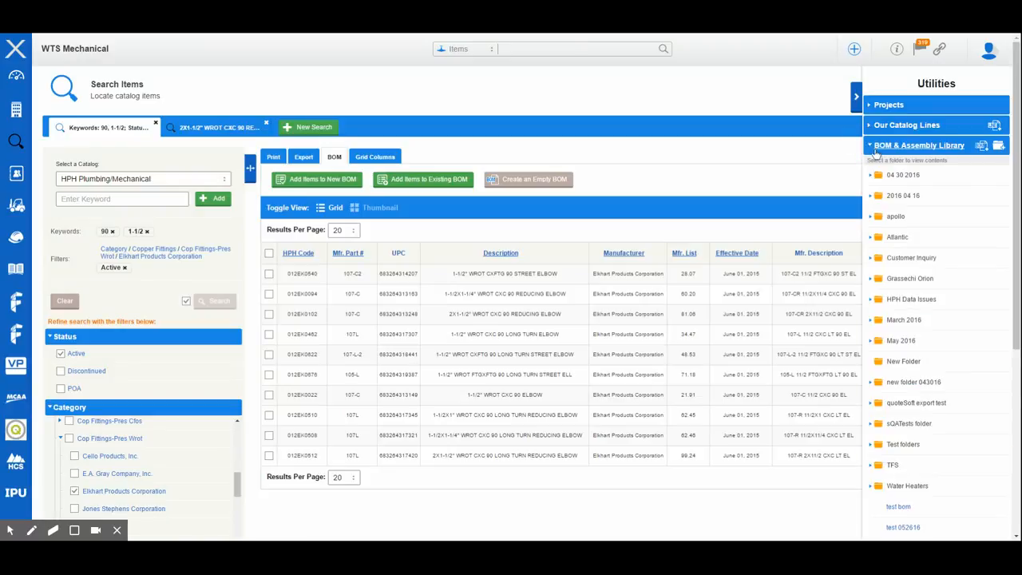
left_click(869, 177)
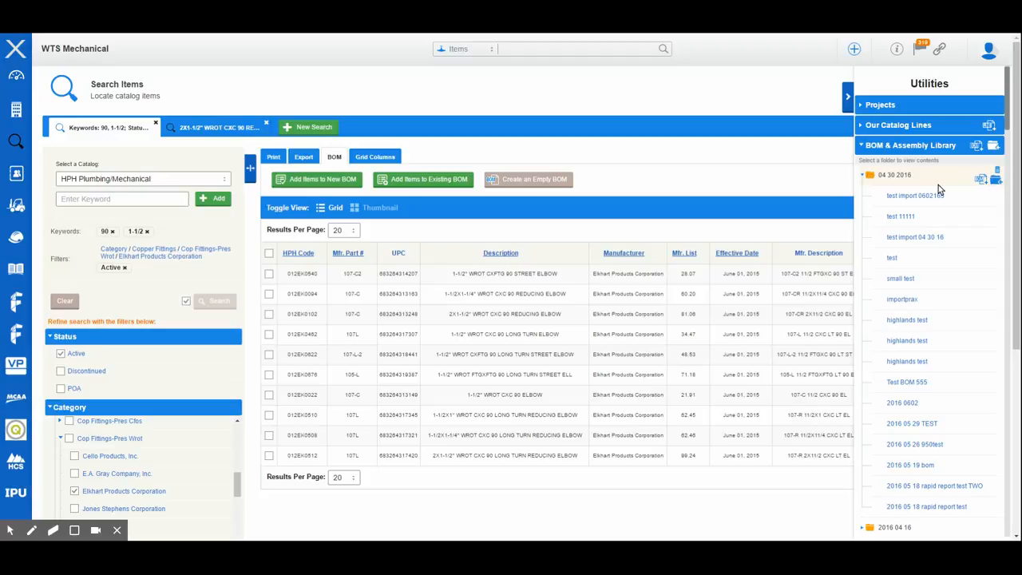
left_click(269, 274)
left_click(270, 294)
left_click_drag(305, 277, 918, 405)
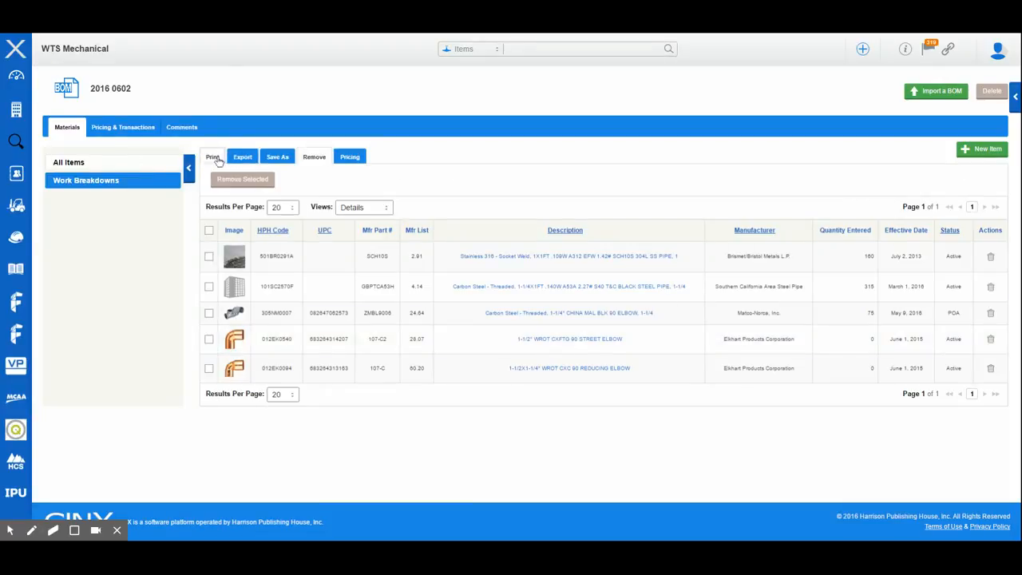
Examine the save-as, export and print options of the 2016 0602 BOM
left_click(286, 158)
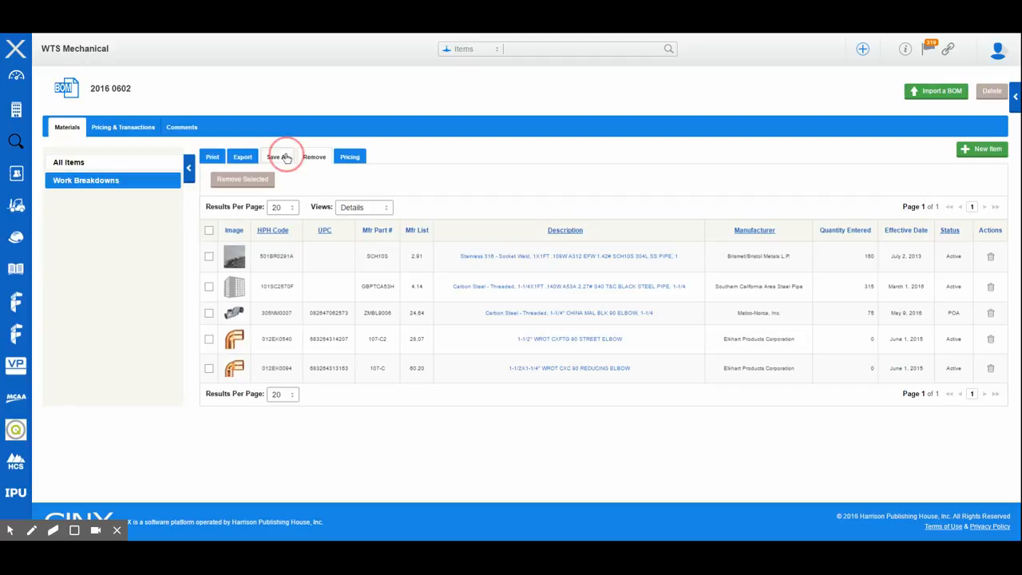
left_click(243, 157)
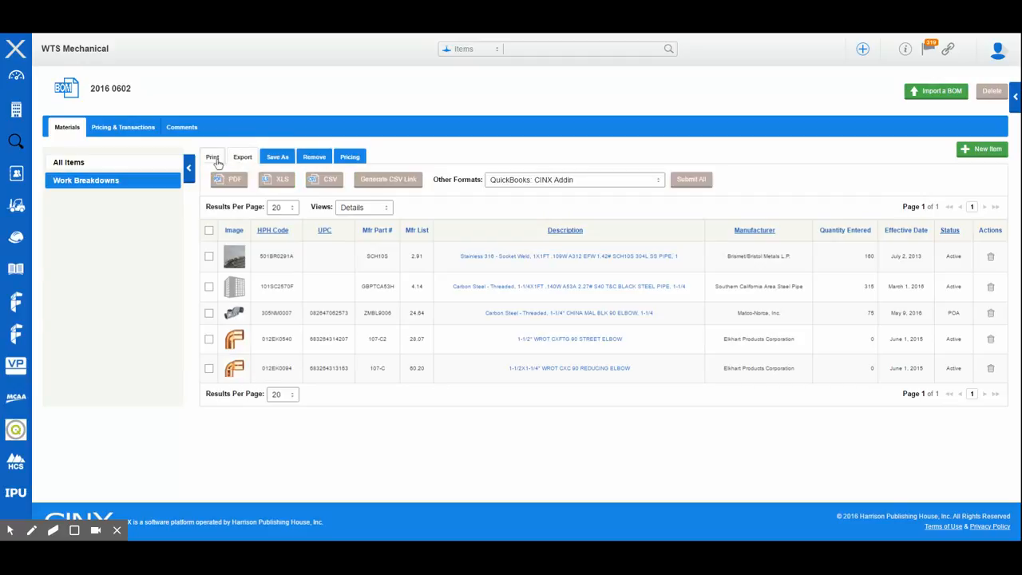
left_click(213, 158)
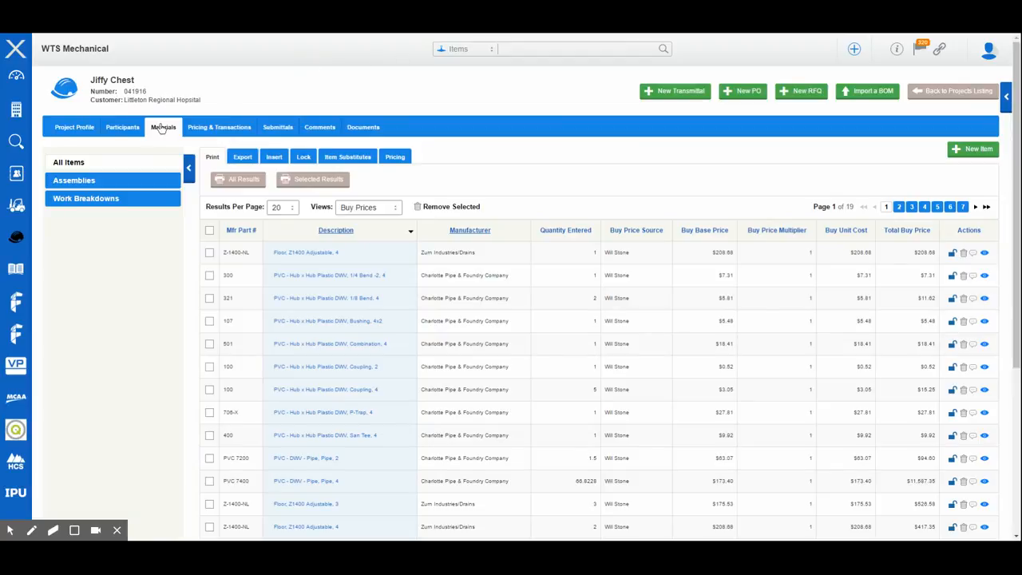
Review the Jiffy Chest project's profile and return to its materials list
left_click(66, 128)
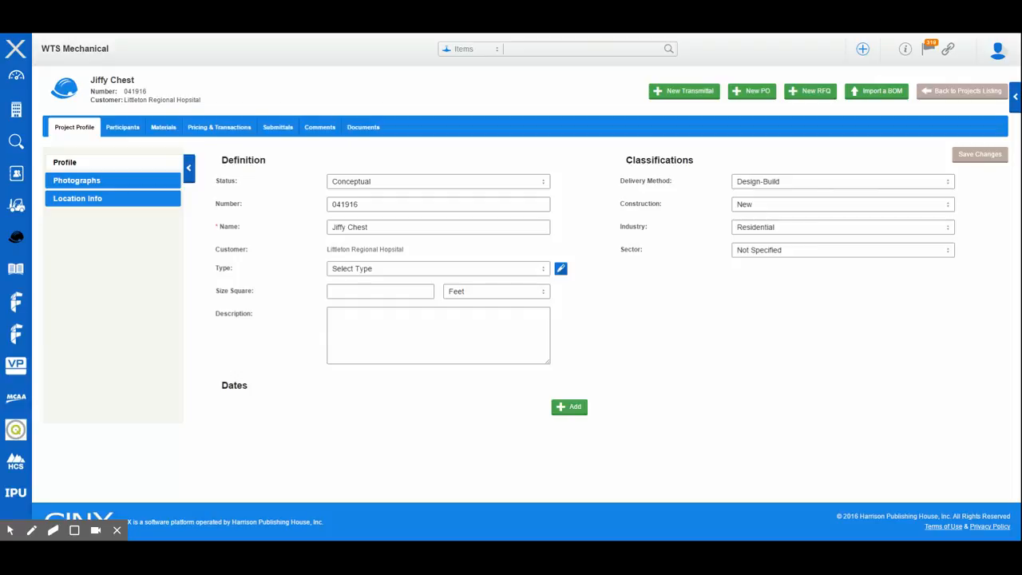
left_click(161, 128)
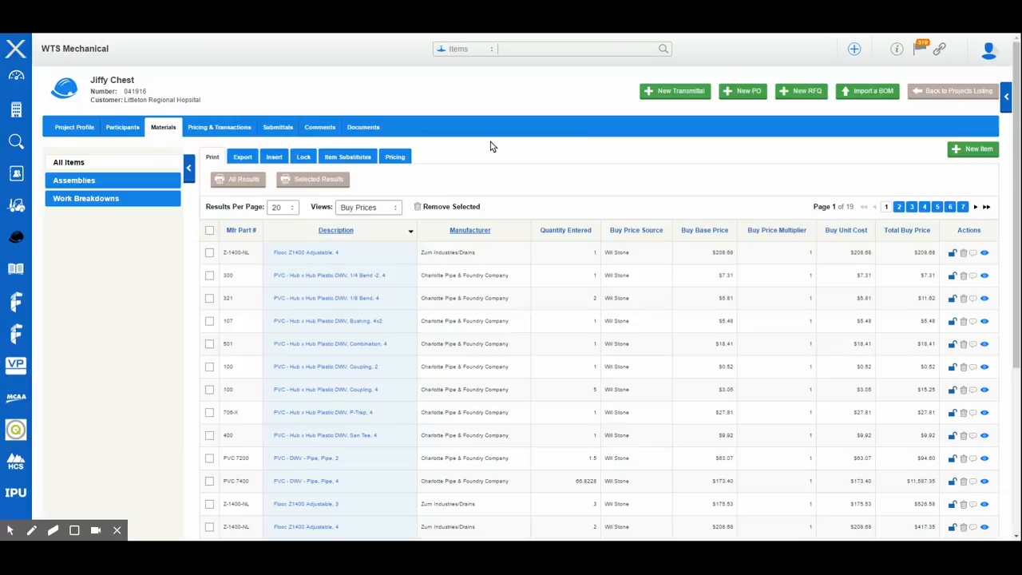
Examine the file sources for importing a BOM into the project, choose QuickPen AutoBid (Rapid Report), and close without importing
left_click(879, 93)
left_click(558, 180)
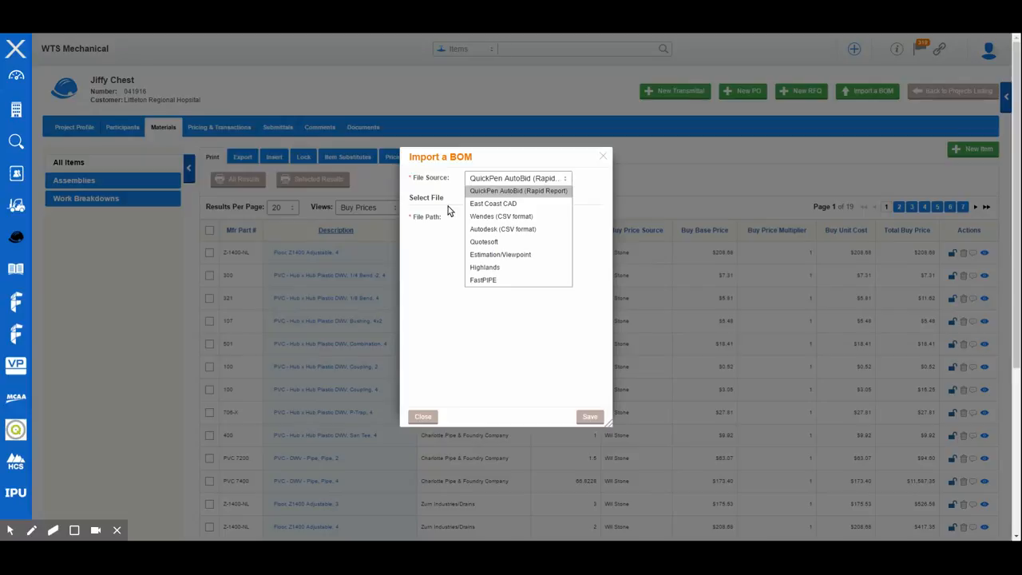
left_click(510, 194)
left_click(502, 218)
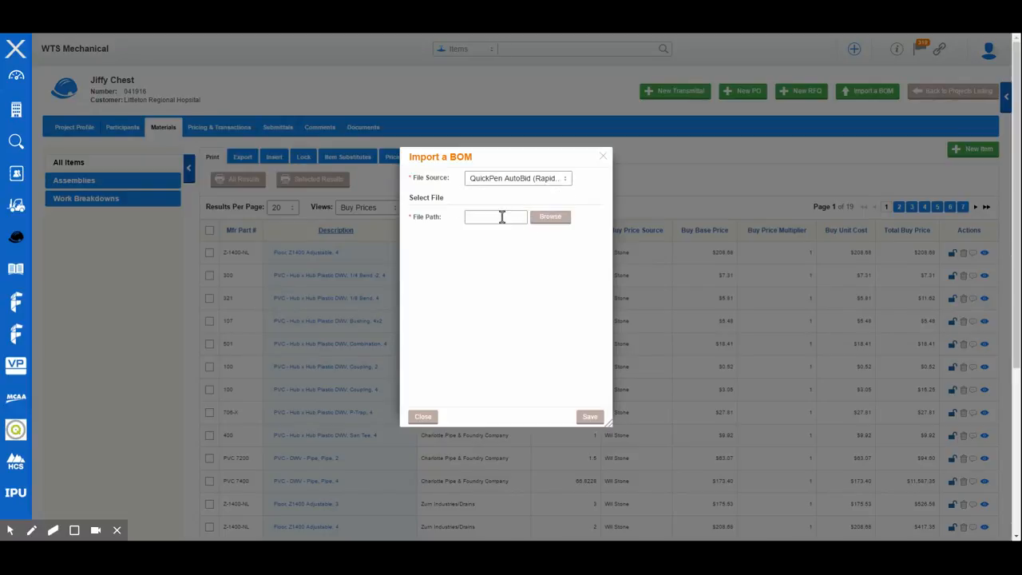
left_click(423, 416)
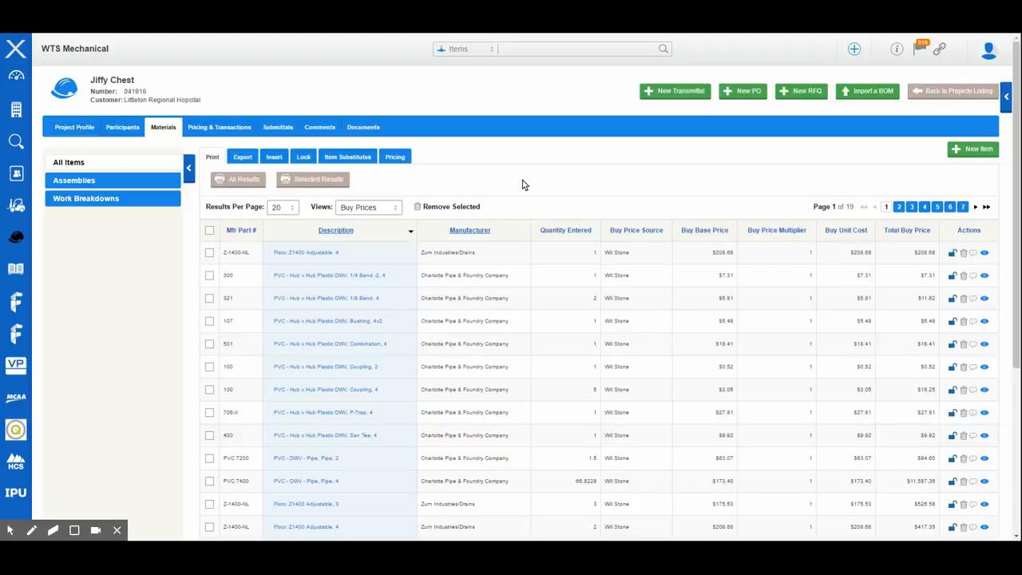
Filter the project's materials by work breakdown to show only drawing P2.0
left_click(119, 201)
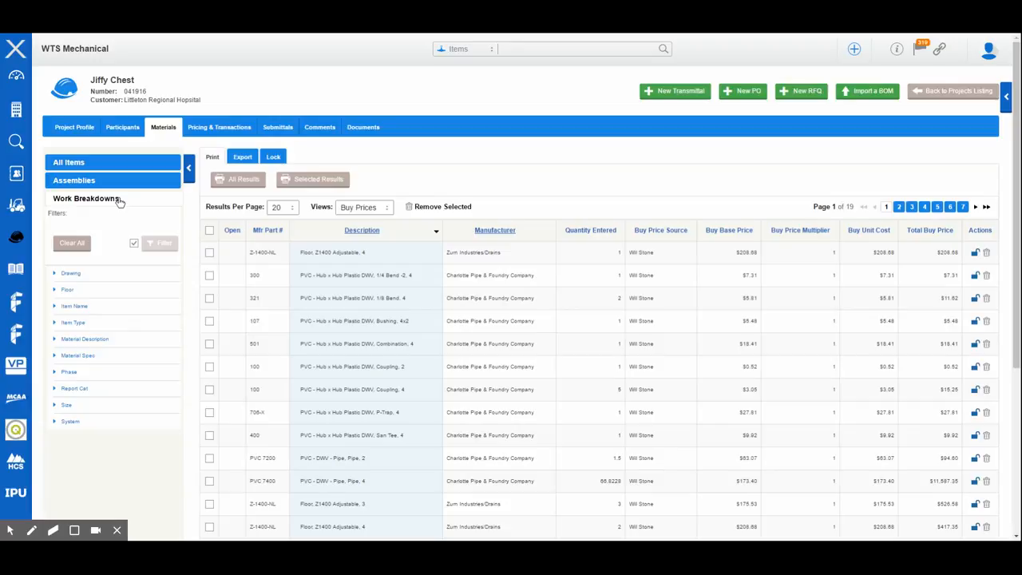
left_click(55, 274)
left_click(63, 289)
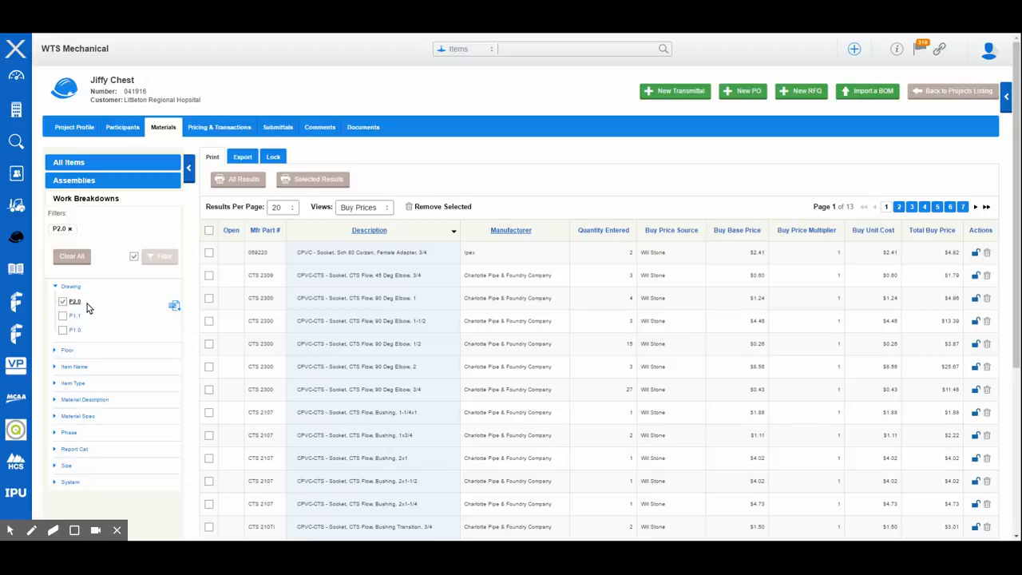
Examine the project's submittals, including the Auto Apply Documents types and the Submittal Document form, closing both without saving
left_click(282, 131)
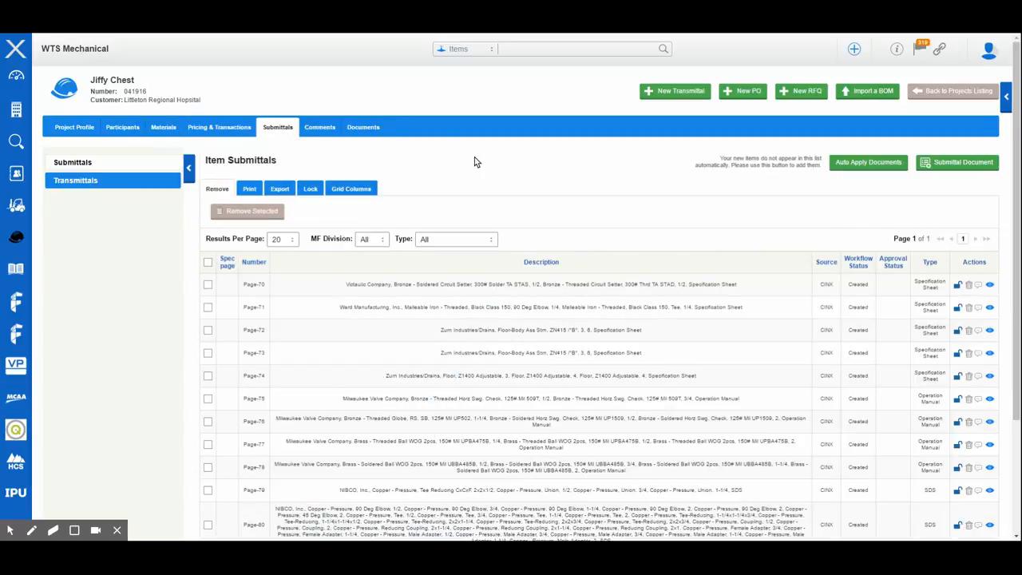
left_click(863, 164)
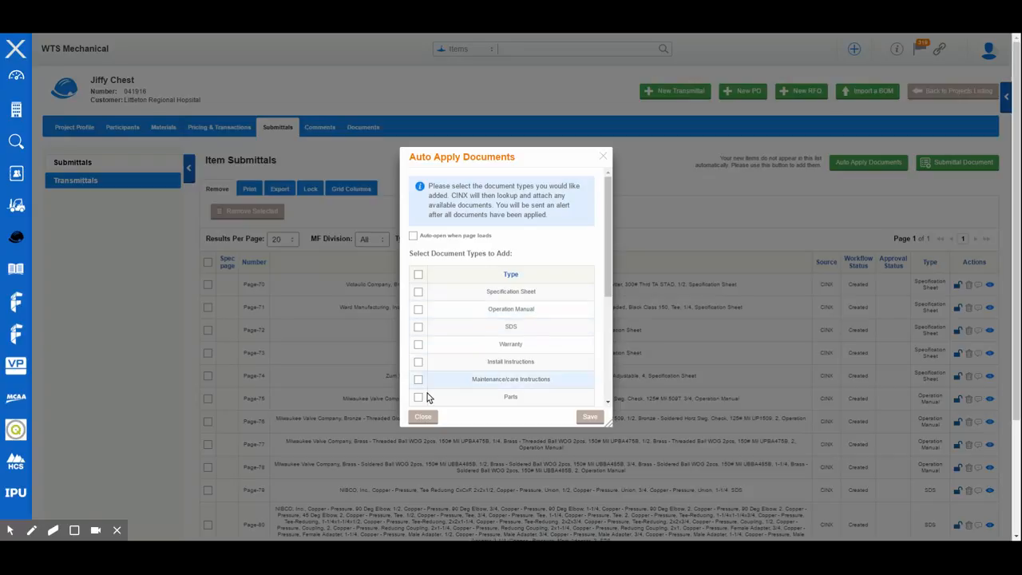
left_click(423, 416)
left_click(957, 163)
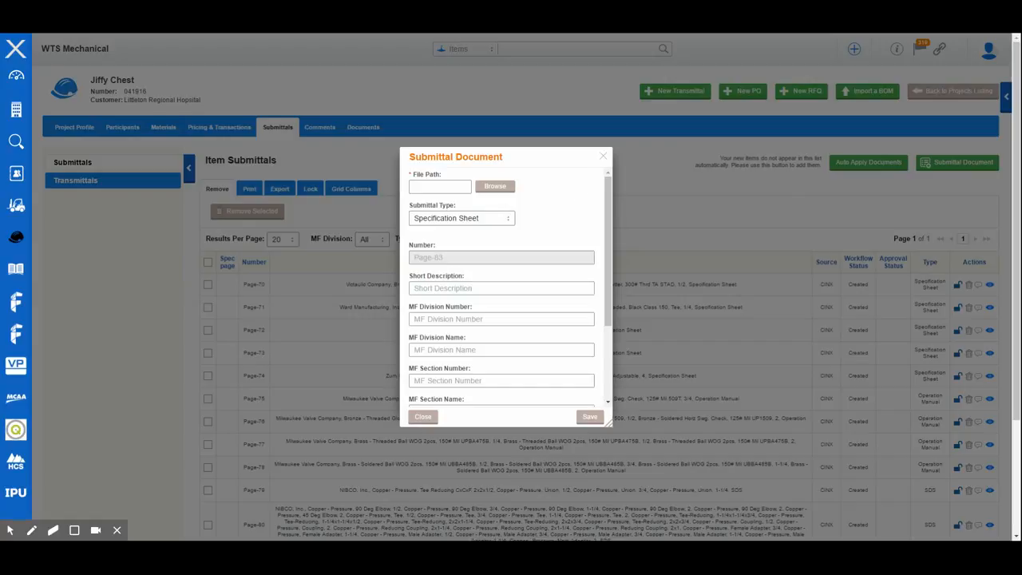
left_click(603, 157)
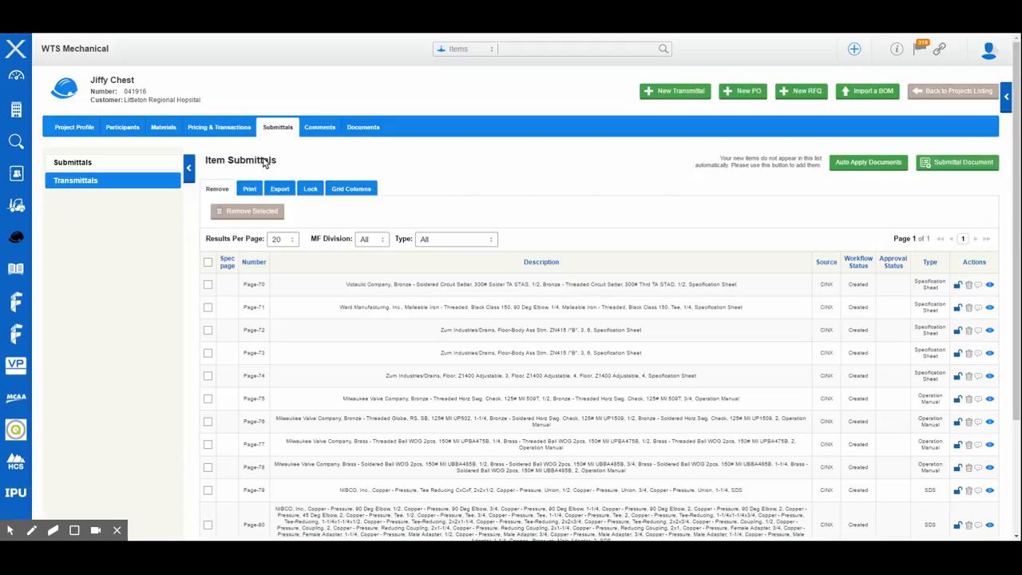
View the project's transmittals, and examine the delivery settings and materials of the JiffyChest- Main Floor RFQ
left_click(115, 181)
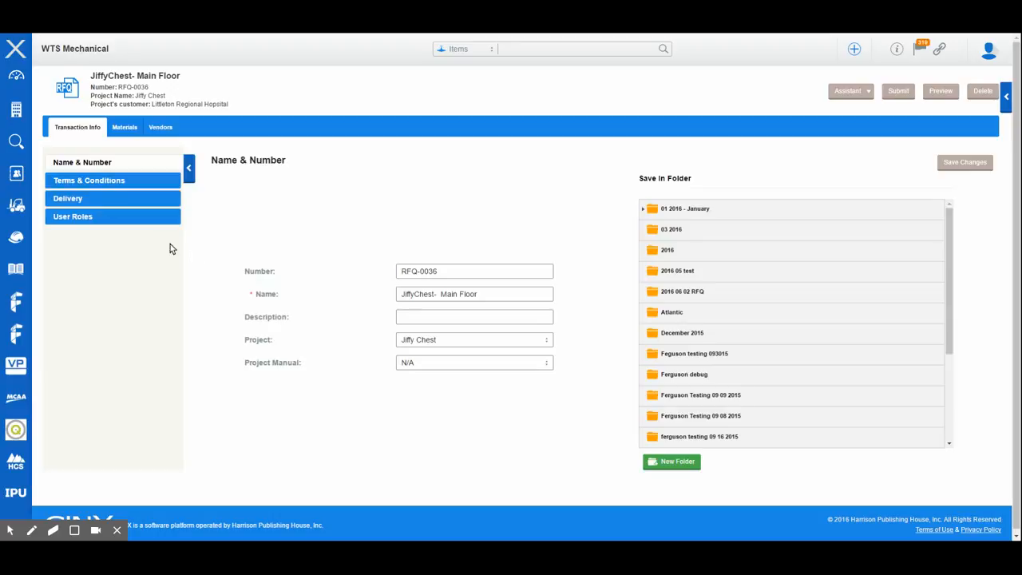
left_click(126, 197)
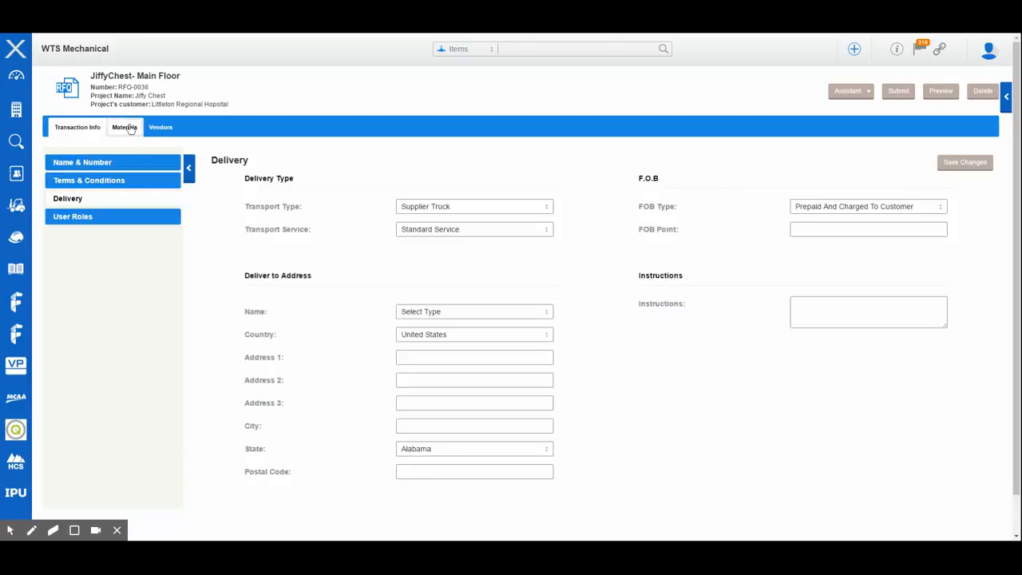
left_click(130, 129)
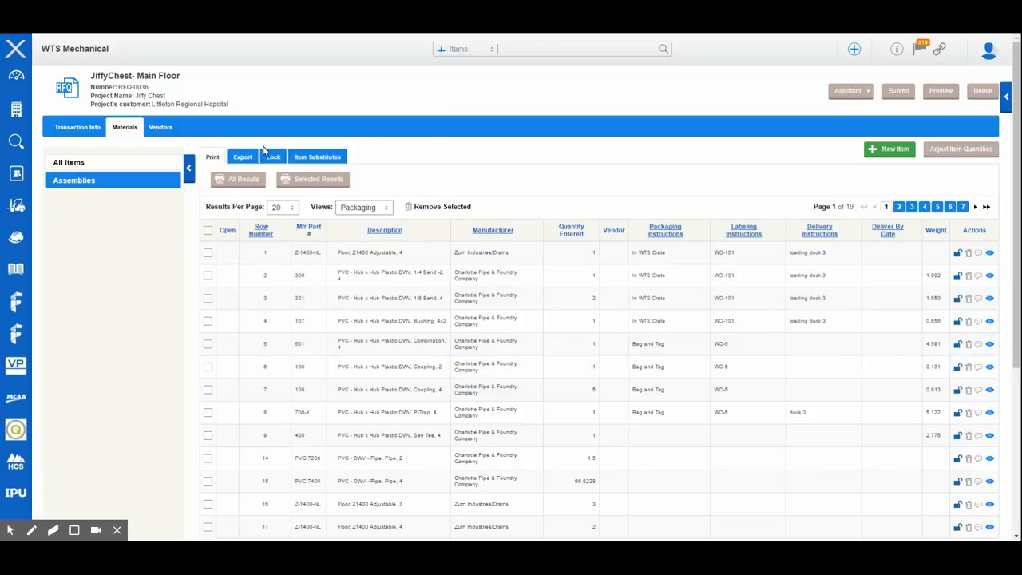
Select Ferguson - Beltsville MD Branch as the vendor for the JiffyChest- Main Floor RFQ and submit the RFQ
left_click(159, 130)
left_click(228, 228)
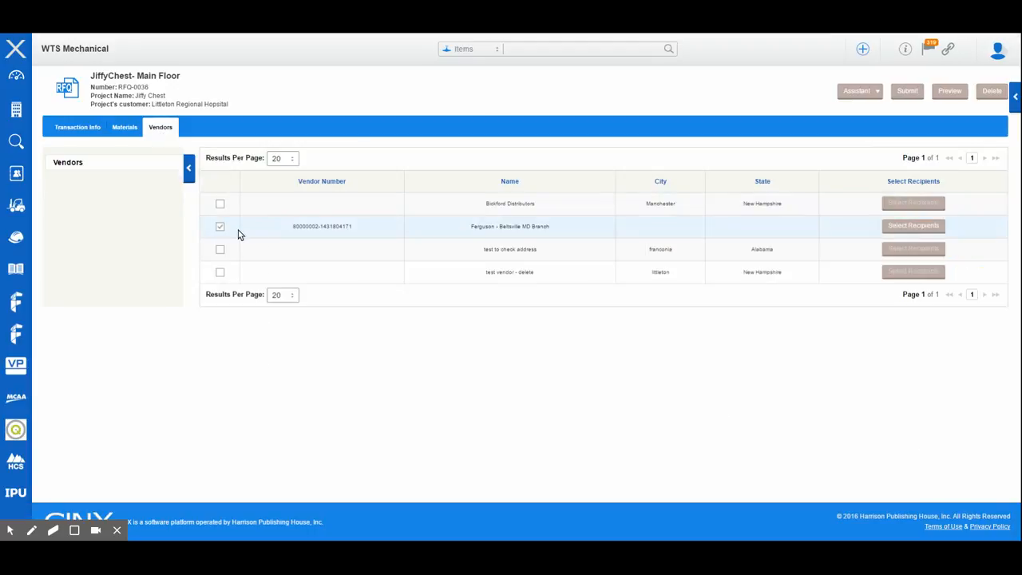
left_click(909, 90)
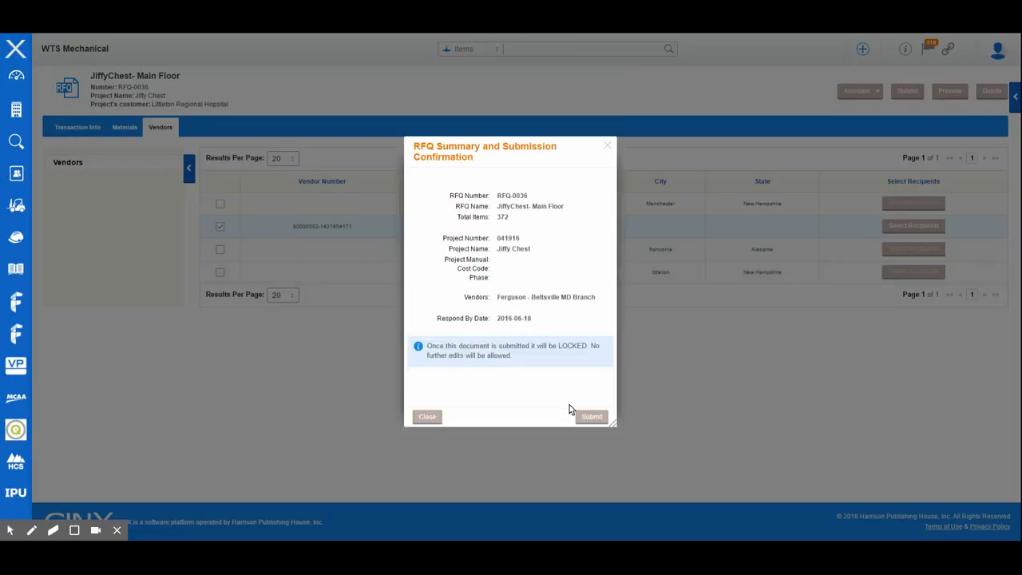
left_click(589, 416)
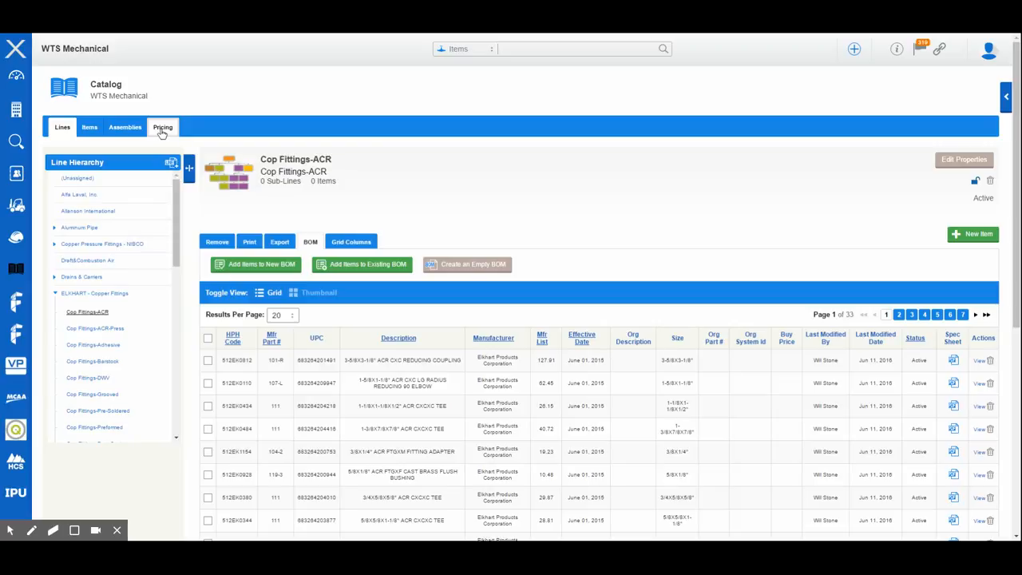
Return from the catalog to the company dashboard
left_click(17, 50)
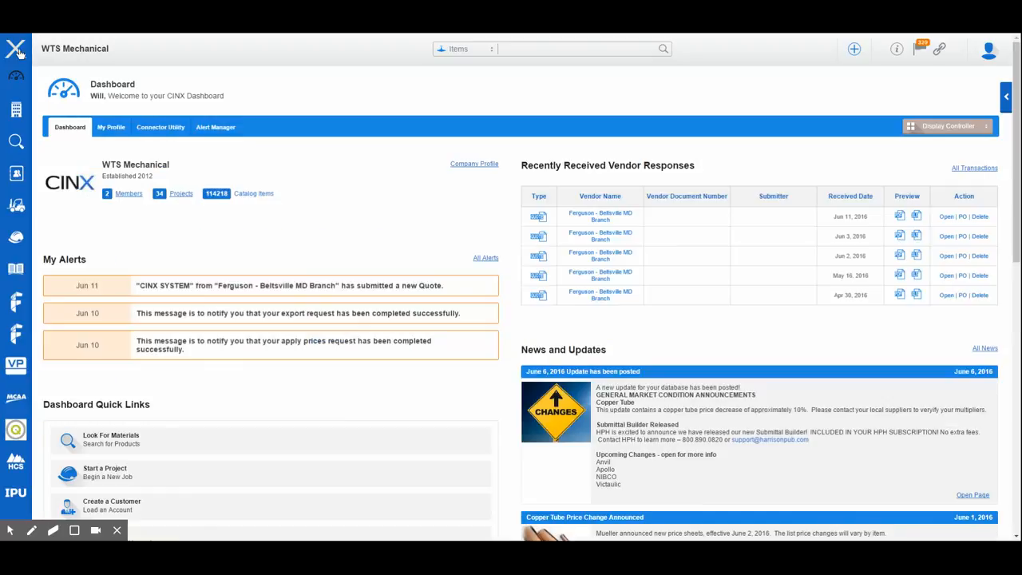